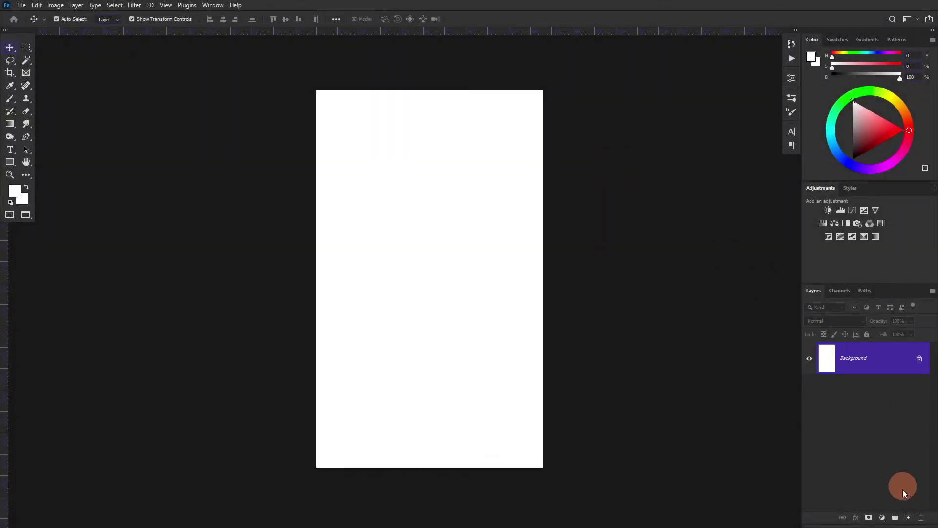
Add a near-black (#141414) Solid Color fill layer covering the whole canvas
click(882, 517)
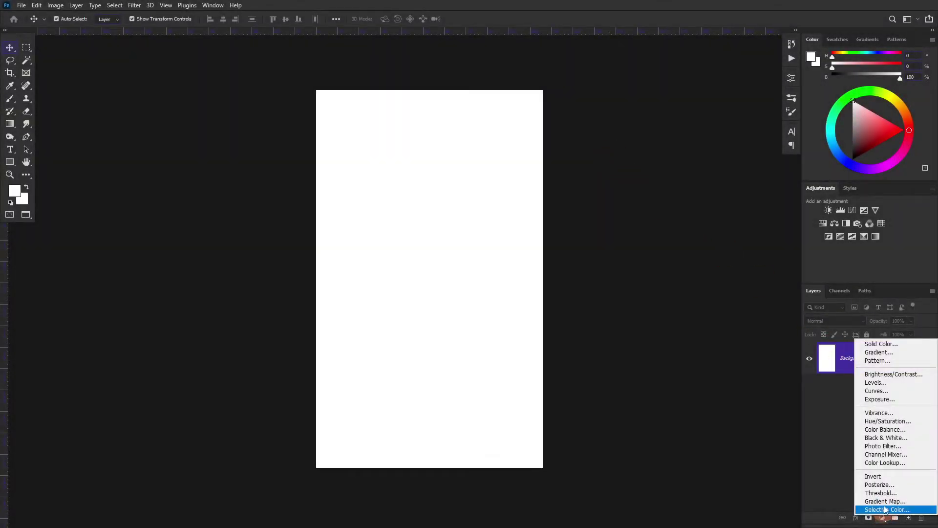
click(902, 344)
drag(613, 140, 582, 182)
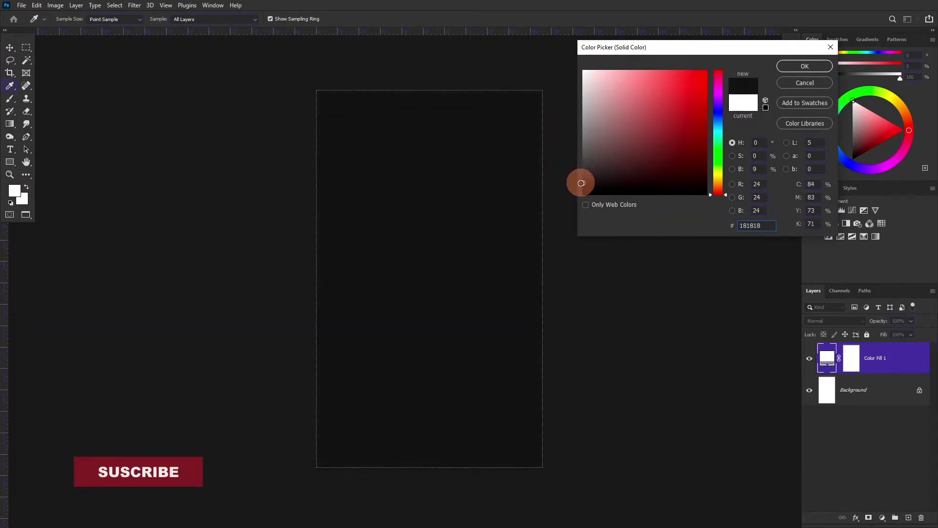
click(804, 66)
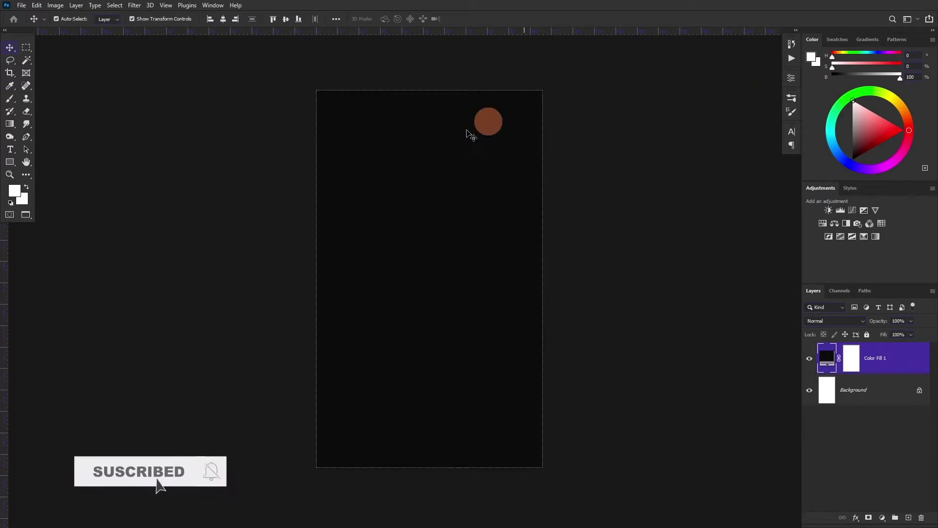
Create a text layer near the poster top reading STYLE and copy the word
click(10, 149)
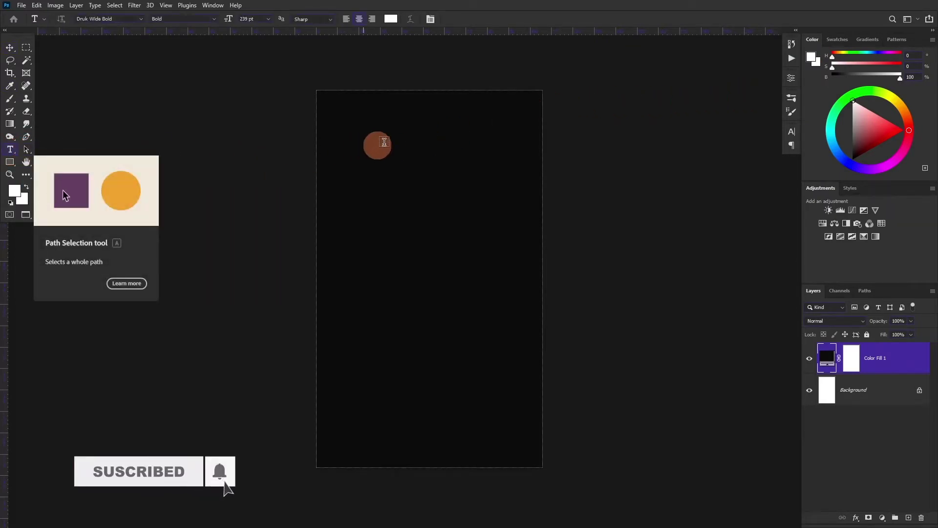
click(400, 138)
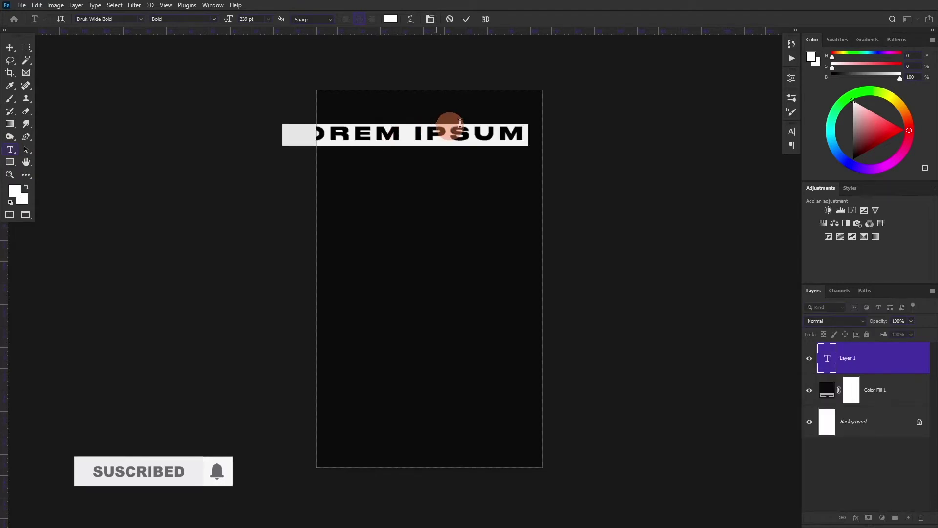
text(S)
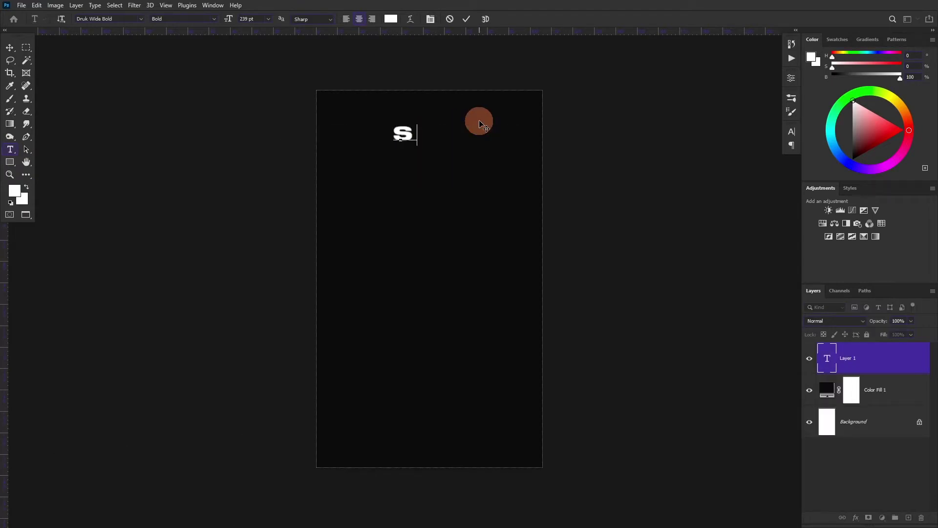
text(TYLE)
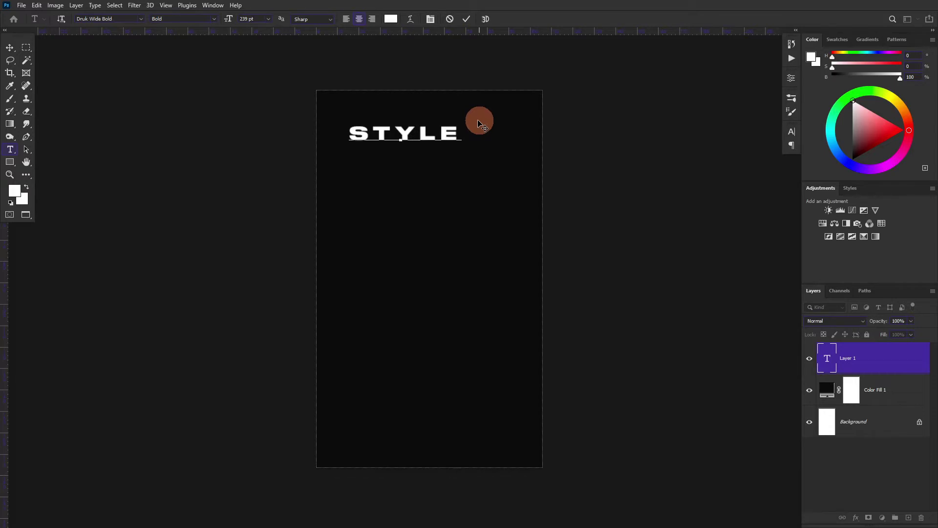
drag(458, 130, 342, 133)
key(ctrl+c)
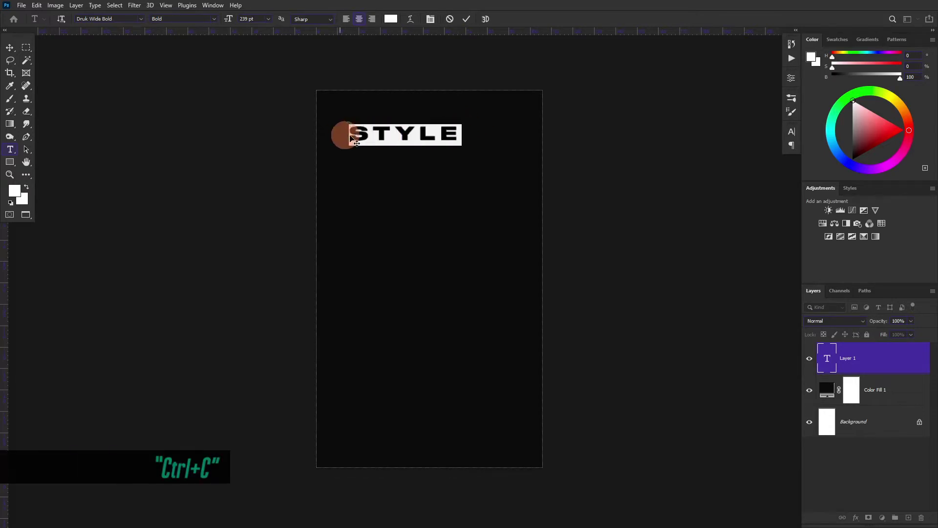
click(458, 131)
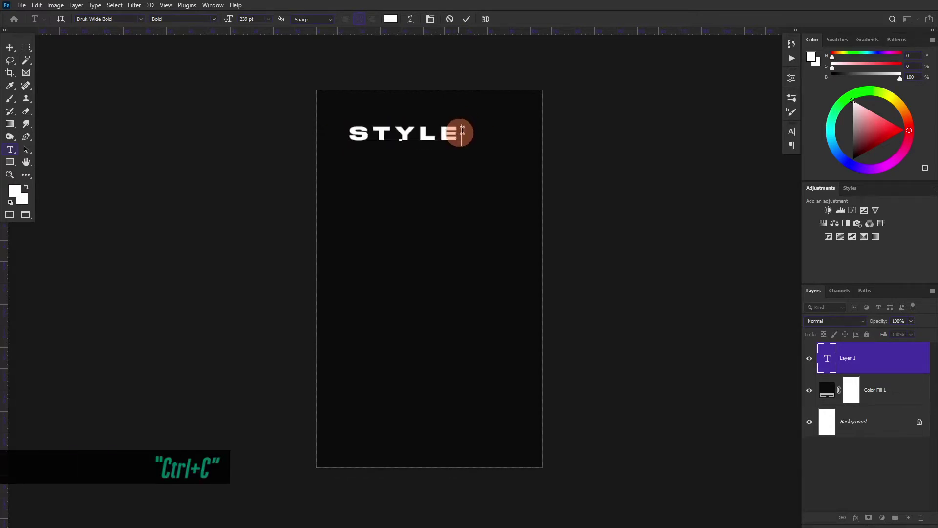
Paste STYLE on new lines repeatedly to build fifteen stacked lines, then finish editing
key(ctrl+v)
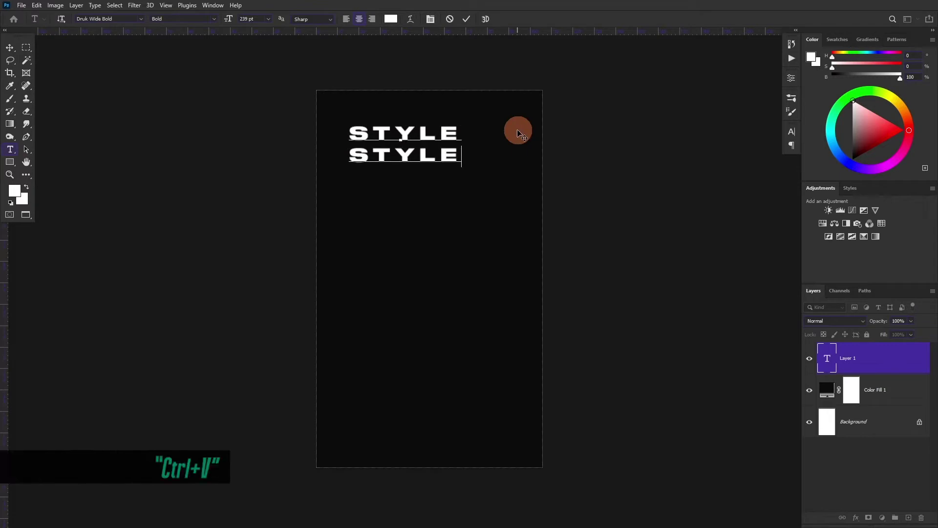
key(Return)
key(ctrl+v)
key(Return)
key(ctrl+v)
key(Return)
key(ctrl+v)
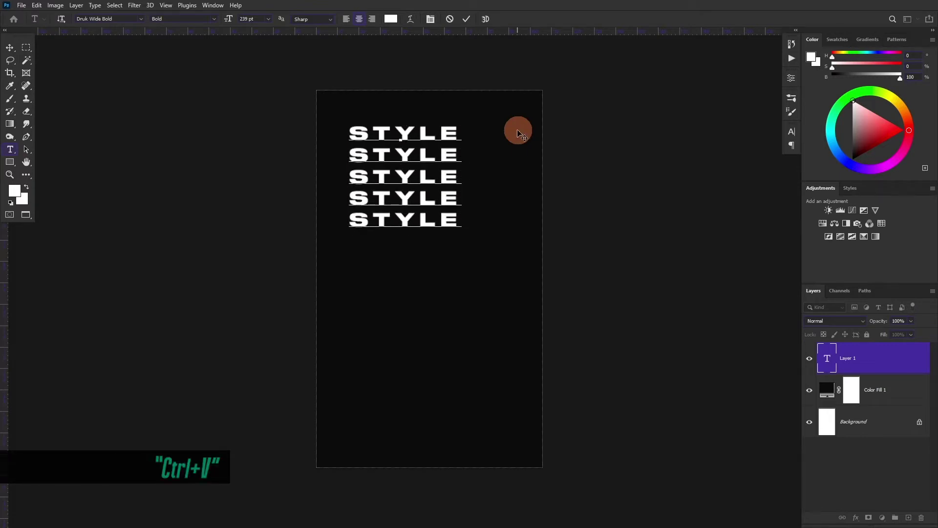
key(Return)
key(ctrl+v)
key(Return)
key(ctrl+v)
key(Return)
key(ctrl+v)
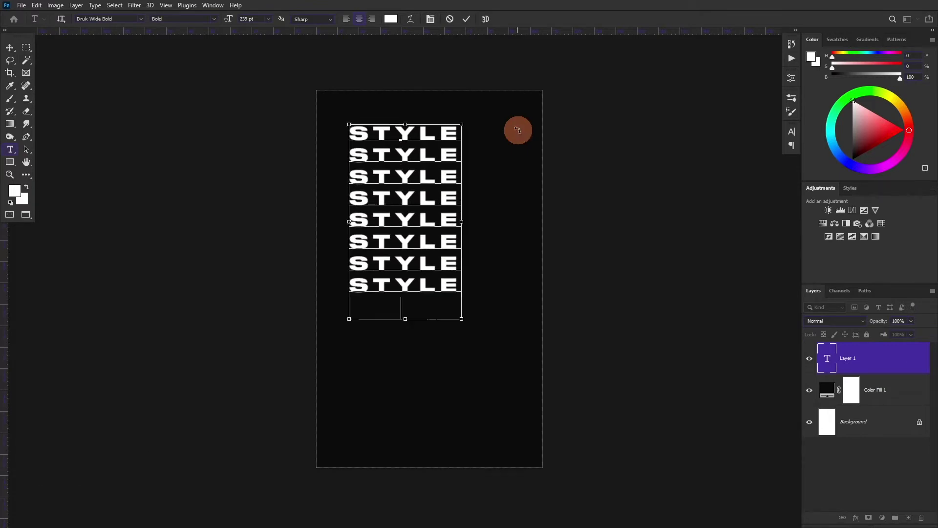
key(Return)
key(ctrl+v)
key(ctrl+v)
key(Return)
key(ctrl+v)
key(Return)
key(ctrl+v)
key(Return)
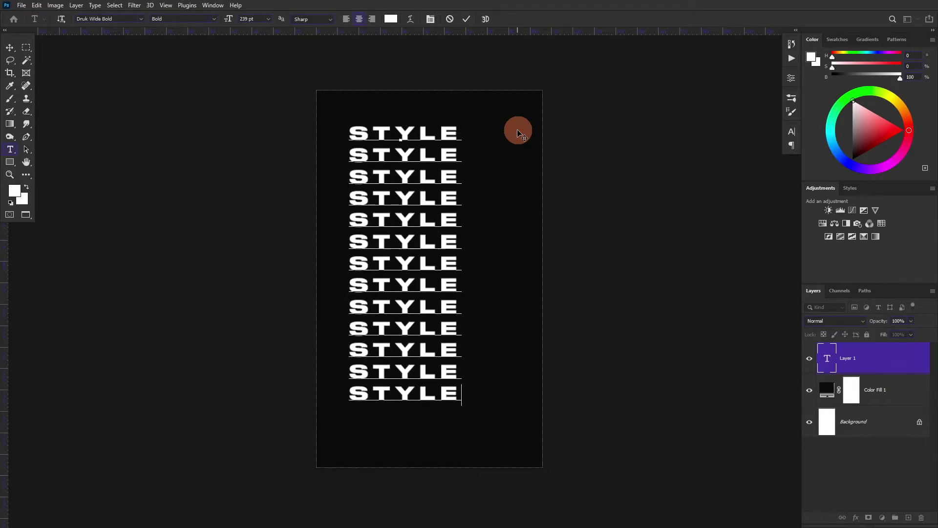
key(Return)
key(ctrl+v)
key(Return)
key(ctrl+v)
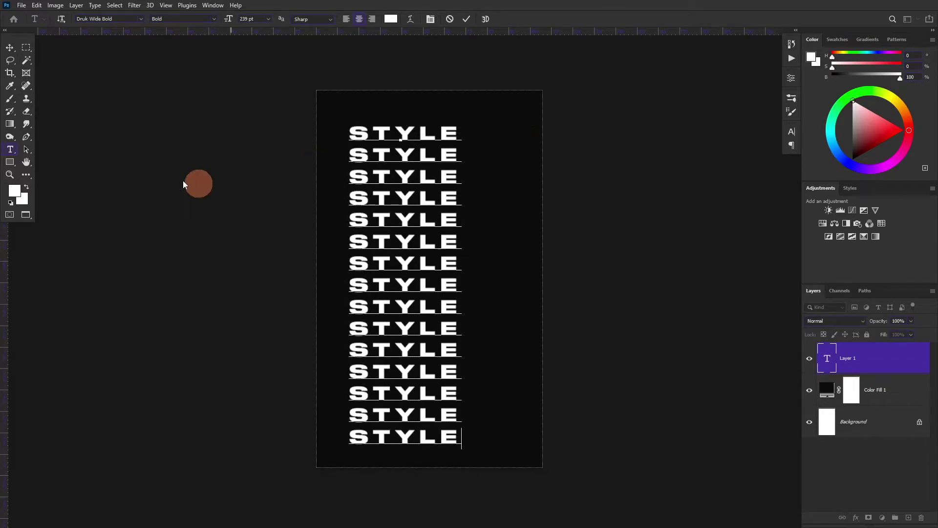
click(9, 48)
Move the STYLE block and align it to the canvas's vertical centre using Align To Canvas
drag(383, 197, 431, 195)
click(340, 19)
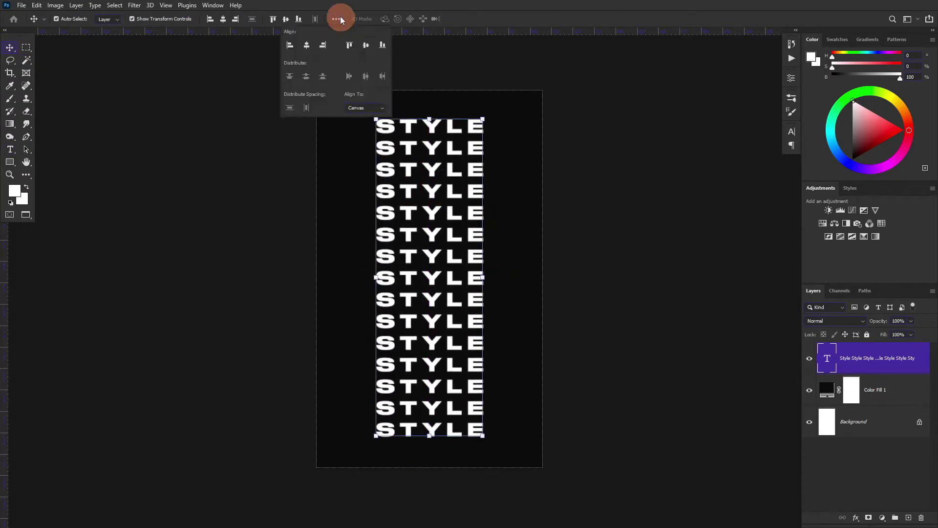
click(379, 108)
click(366, 45)
click(432, 68)
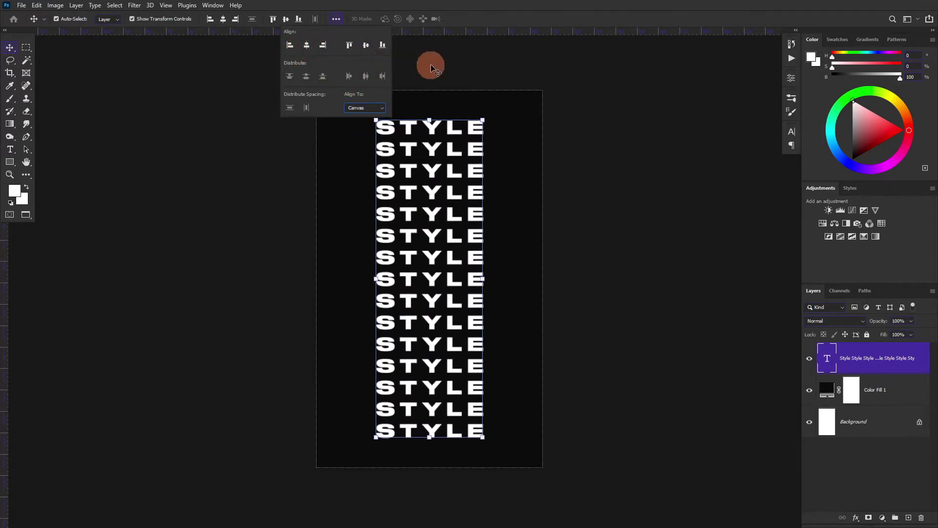
click(472, 133)
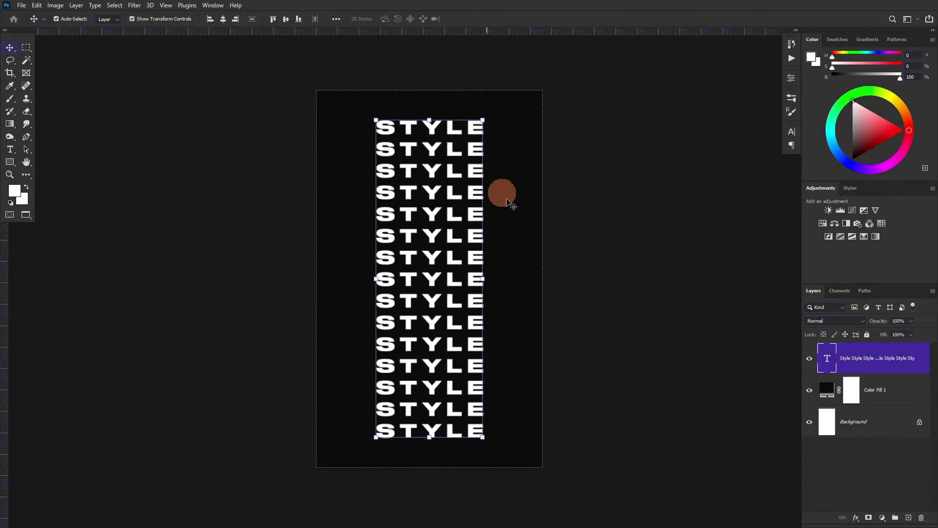
Convert the STYLE text layer to a smart object and start Free Transform with Ctrl+T
right_click(871, 348)
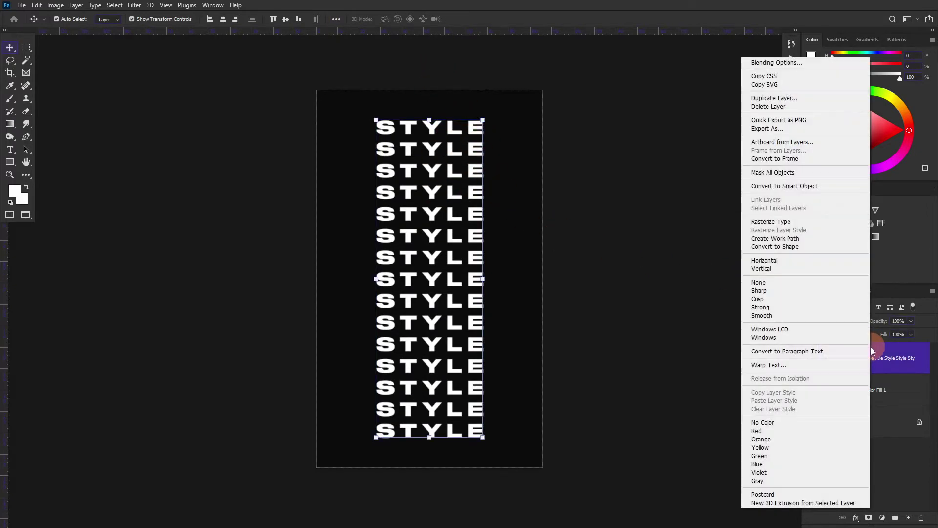
click(821, 186)
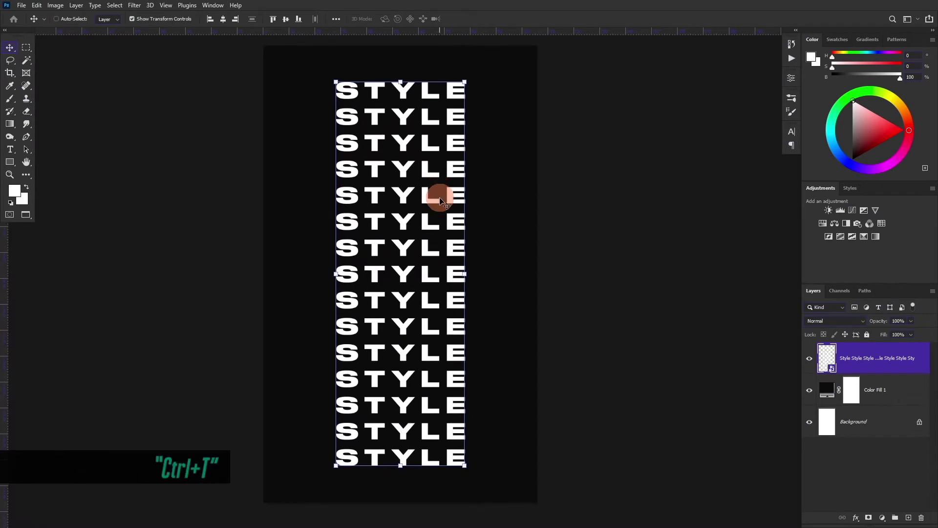
key(ctrl+t)
Switch the transform to Warp and add a crosswise split midway down the text
right_click(439, 197)
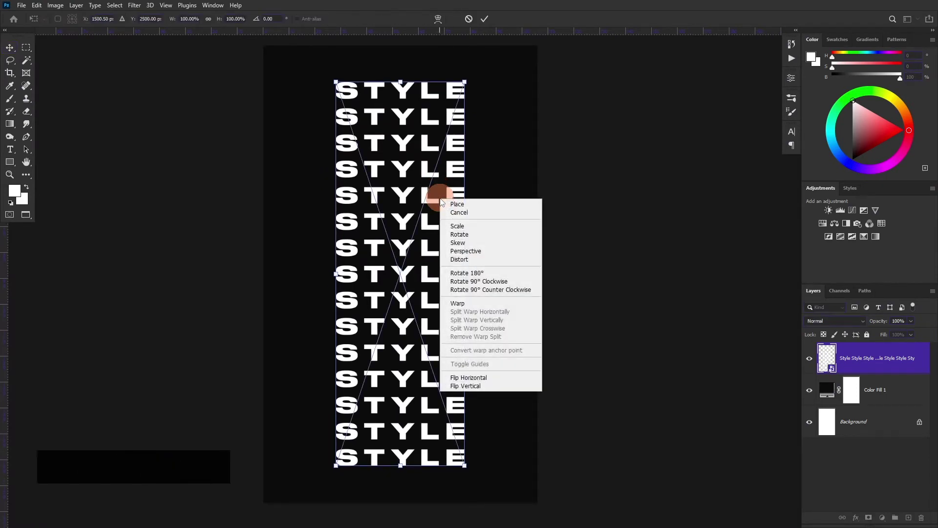
click(472, 304)
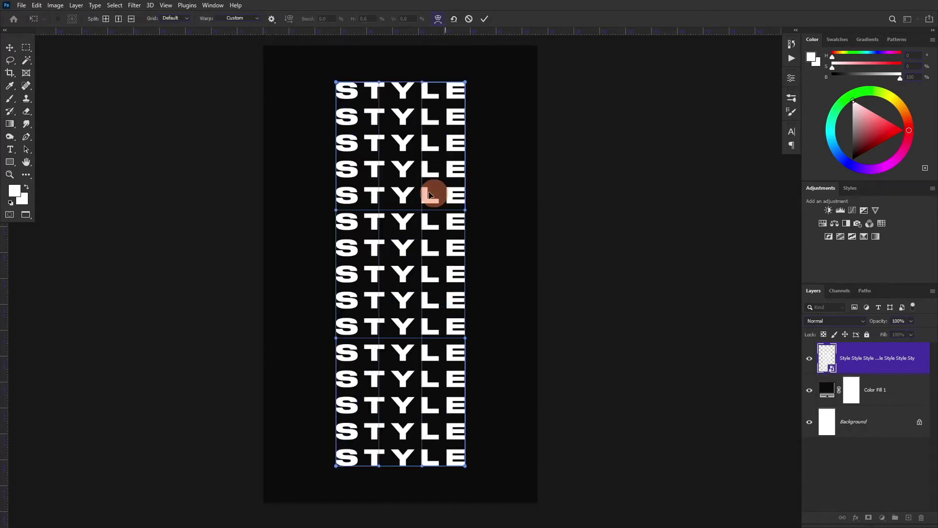
click(106, 19)
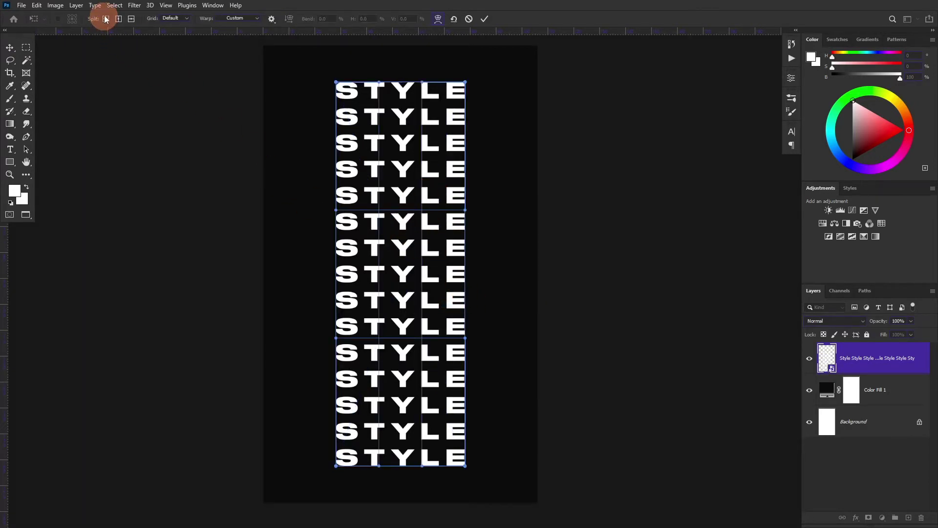
click(403, 174)
drag(407, 187, 399, 278)
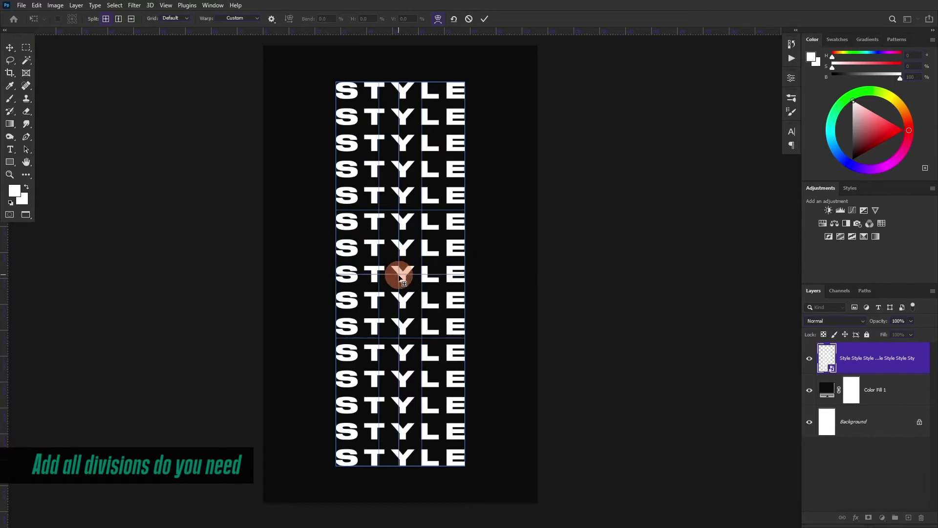
click(399, 277)
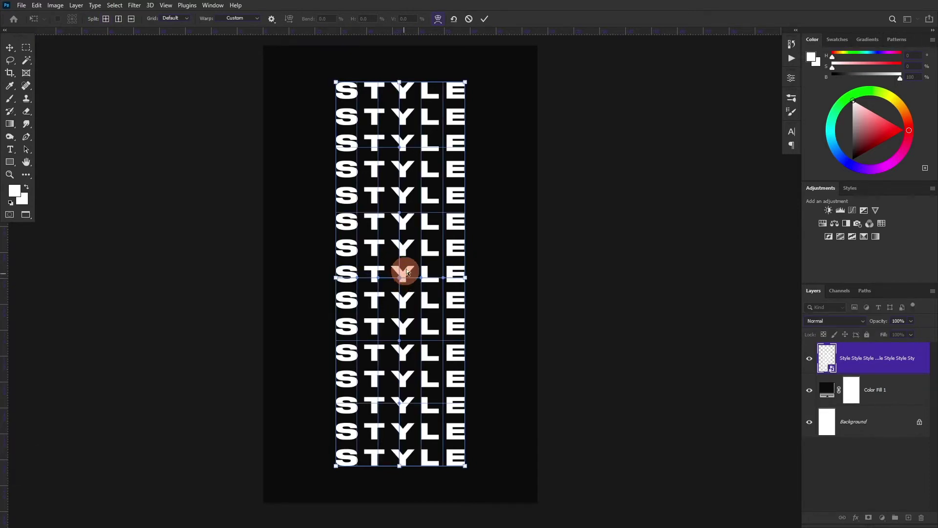
Add two horizontal grid splits, one near the upper rows and one near the bottom
click(131, 18)
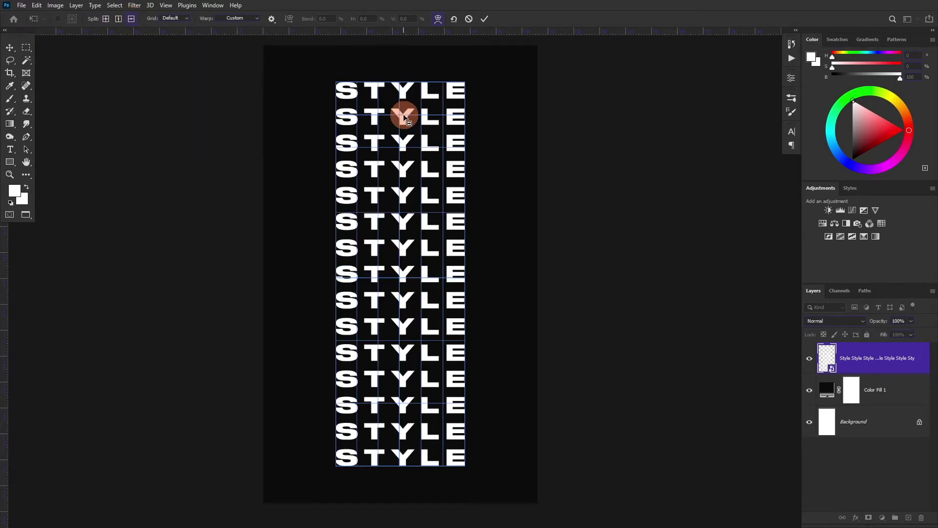
click(405, 117)
click(131, 18)
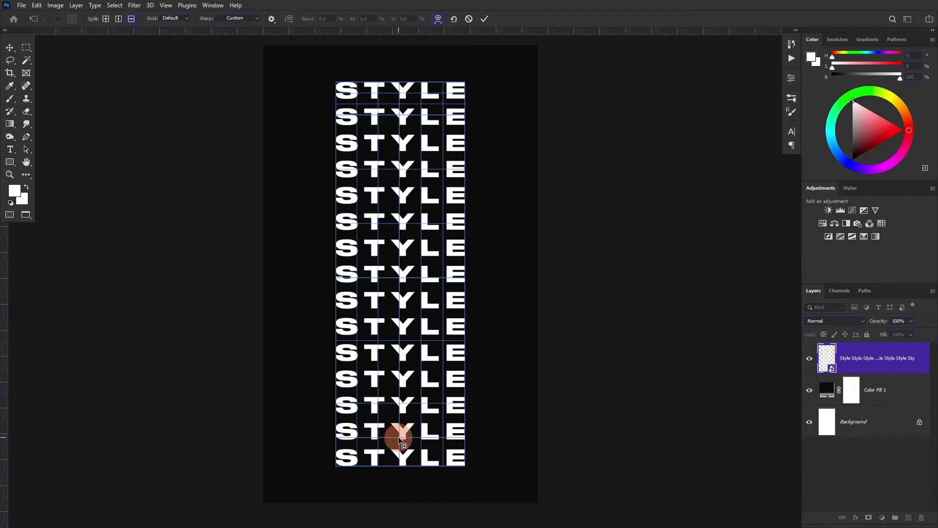
click(397, 436)
Drag warp grid points to curve the middle and lower STYLE rows
scroll(397, 436, up, 5)
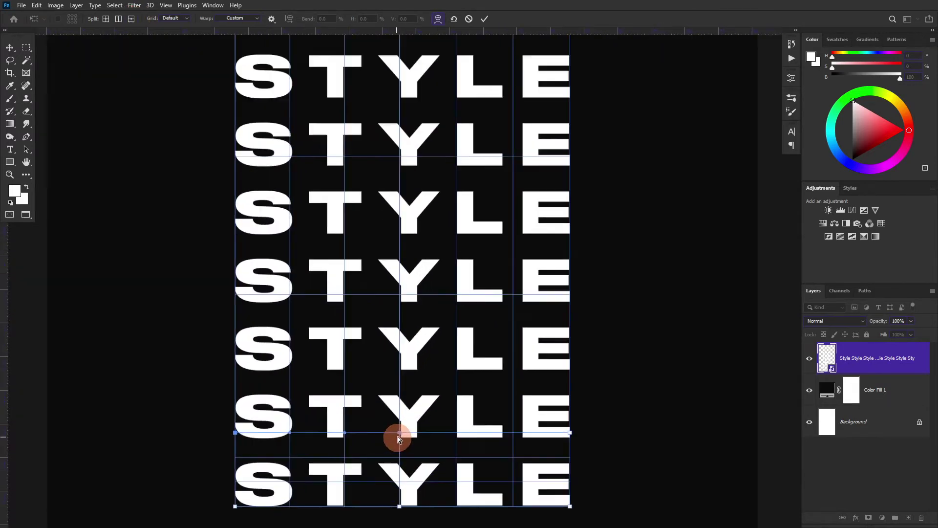
mouse_move(398, 436)
mouse_down()
mouse_move(337, 425)
mouse_move(273, 394)
mouse_up()
mouse_move(365, 421)
mouse_down()
mouse_move(386, 423)
mouse_move(347, 422)
mouse_up()
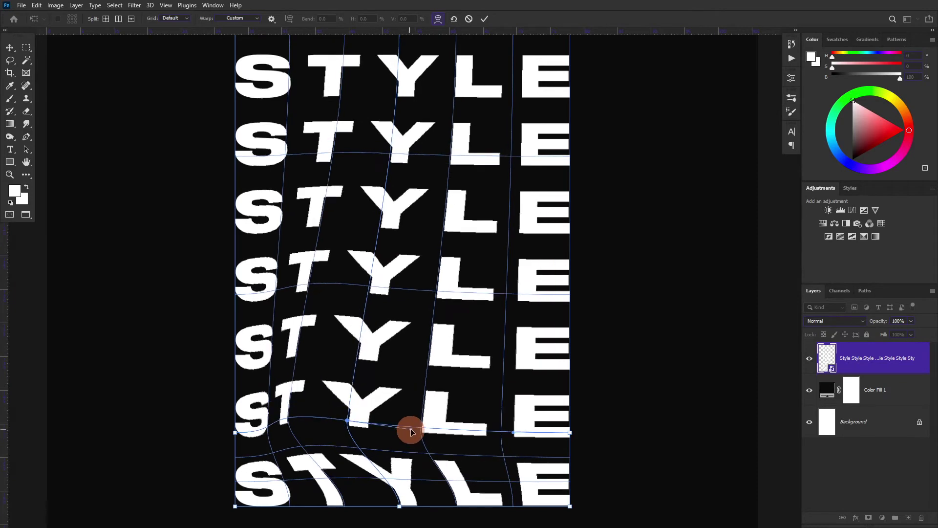
drag(401, 436, 395, 447)
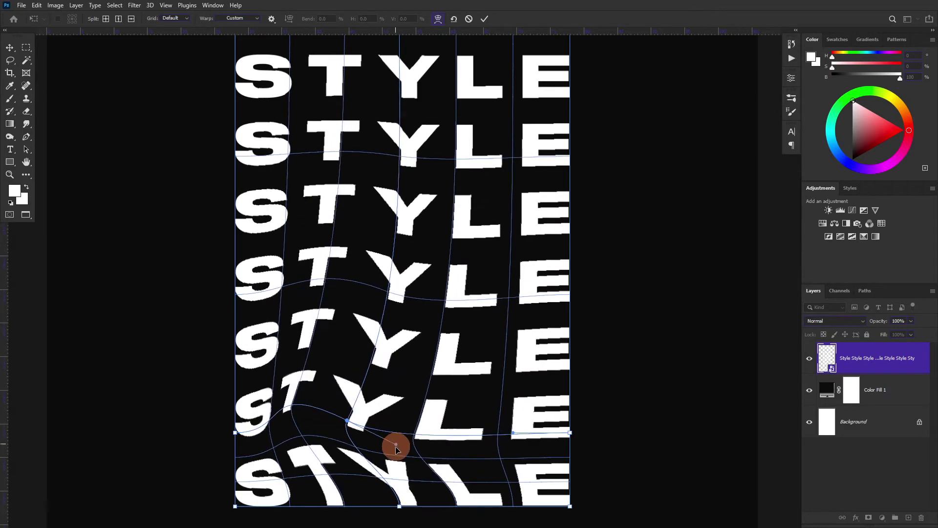
click(236, 432)
drag(292, 432, 308, 435)
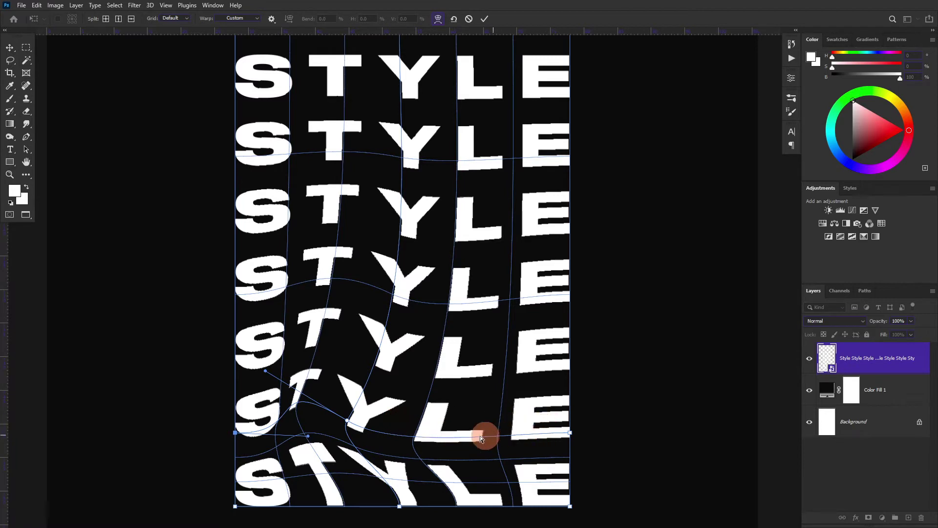
click(347, 420)
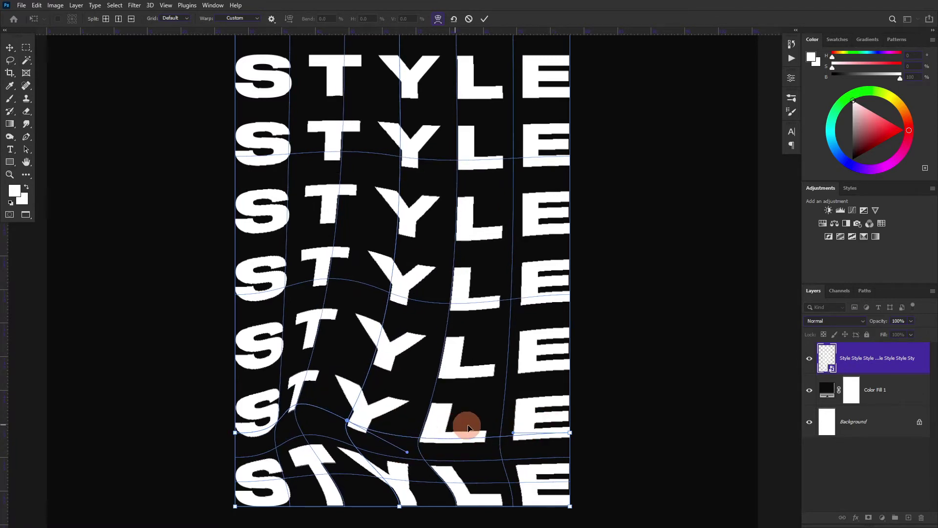
drag(400, 449, 492, 430)
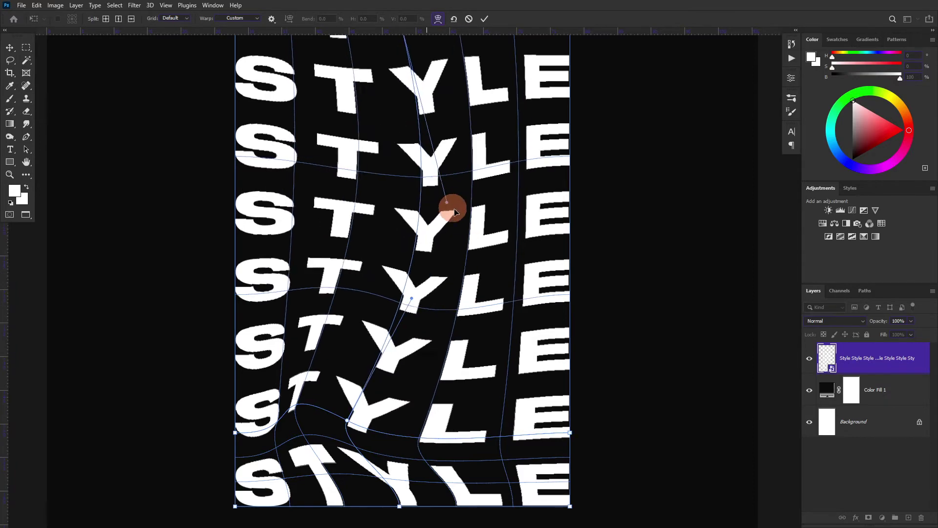
Reshape the warp grid around the Y column to twist the rows
drag(400, 157, 485, 268)
scroll(400, 215, up, 1)
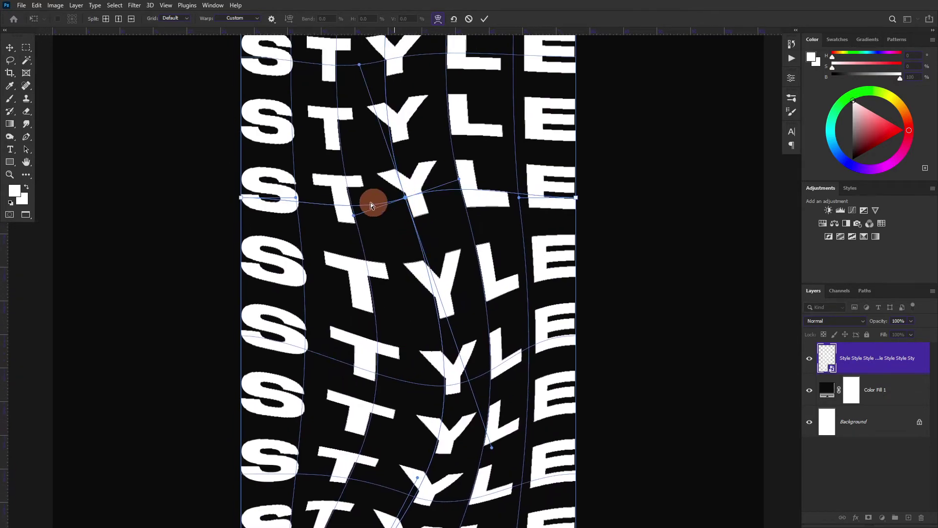
mouse_move(370, 202)
mouse_down()
mouse_move(315, 242)
mouse_move(259, 261)
mouse_move(380, 236)
mouse_up()
scroll(413, 245, up, 2)
mouse_move(388, 278)
mouse_down()
mouse_move(436, 405)
mouse_move(429, 429)
mouse_up()
drag(494, 272, 500, 254)
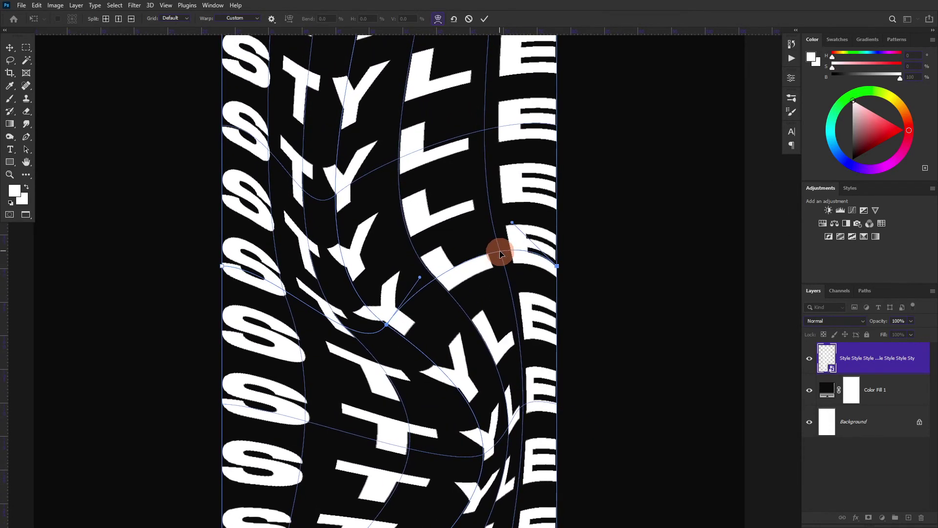
scroll(394, 241, up, 3)
scroll(416, 365, left, 2)
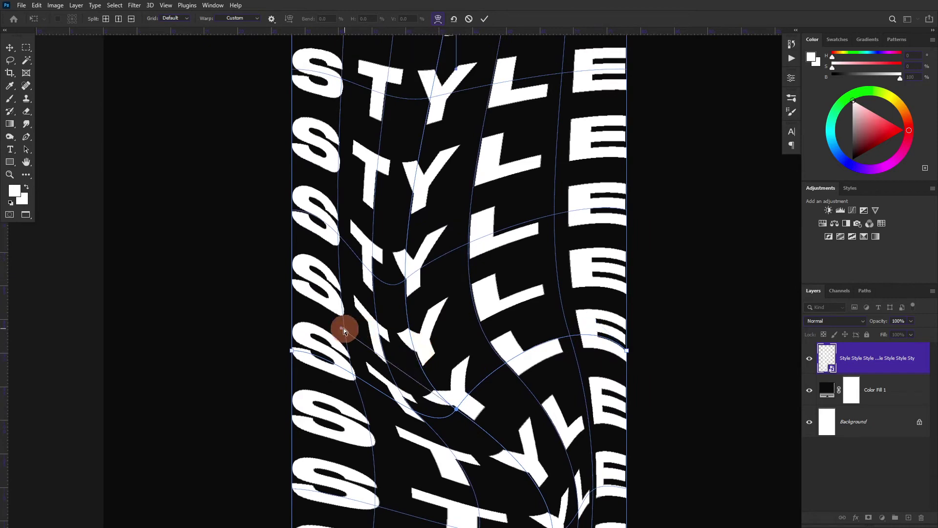
mouse_move(342, 329)
mouse_down()
mouse_move(372, 331)
mouse_move(383, 351)
mouse_up()
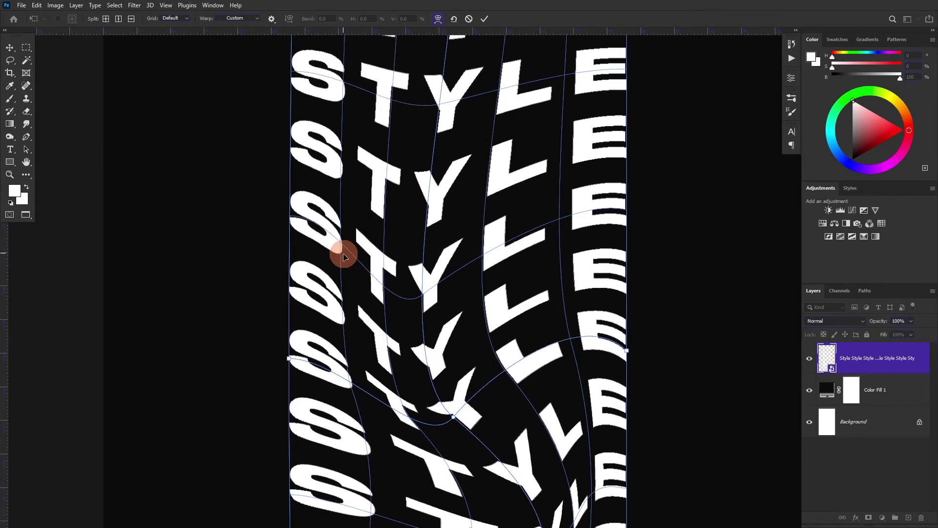
Re-distort the Y and L columns and the middle rows with further grid drags
key(ctrl+z)
key(ctrl+shift+z)
scroll(385, 184, up, 4)
scroll(386, 184, right, 1)
mouse_move(383, 258)
mouse_down()
mouse_move(492, 164)
mouse_move(561, 121)
mouse_up()
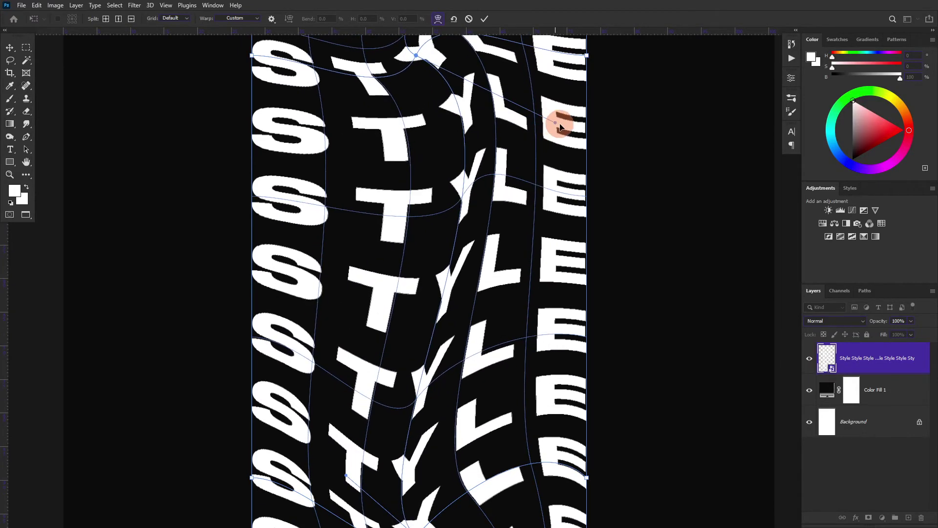
scroll(560, 121, up, 3)
scroll(561, 121, left, 1)
mouse_move(446, 224)
mouse_down()
mouse_move(425, 267)
mouse_move(356, 333)
mouse_move(398, 315)
mouse_up()
Drag more warp handles to buckle the top-left S rows and push middle-right rows rightward
scroll(398, 317, down, 3)
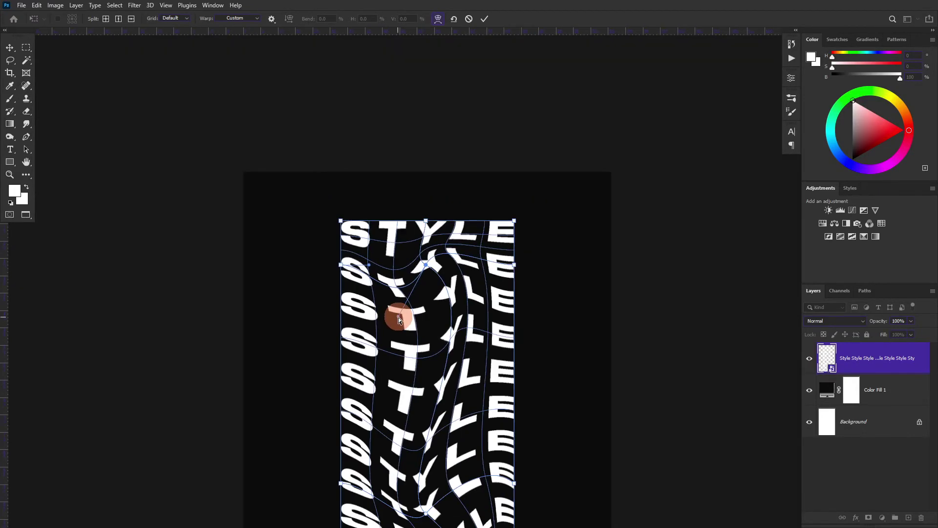
scroll(433, 147, down, 3)
scroll(427, 209, up, 2)
drag(351, 147, 371, 159)
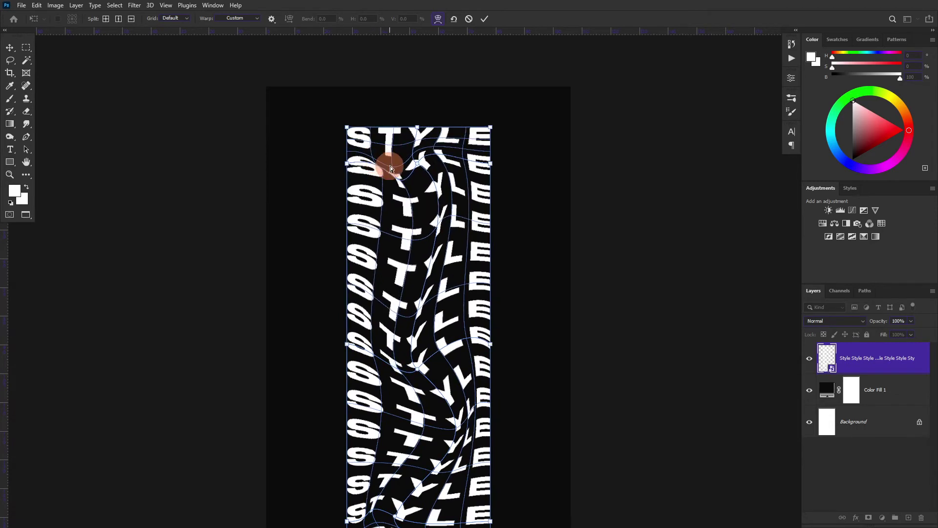
drag(419, 167, 418, 151)
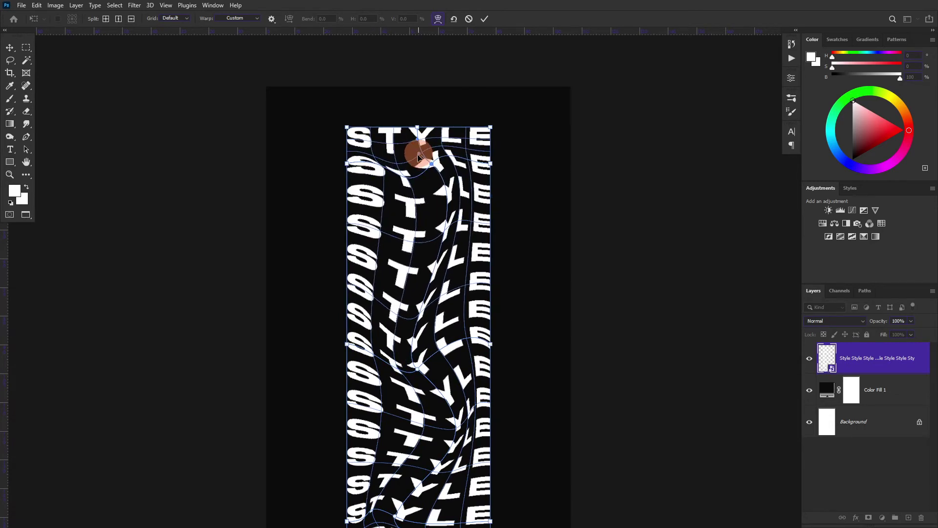
scroll(419, 151, down, 2)
drag(391, 304, 419, 268)
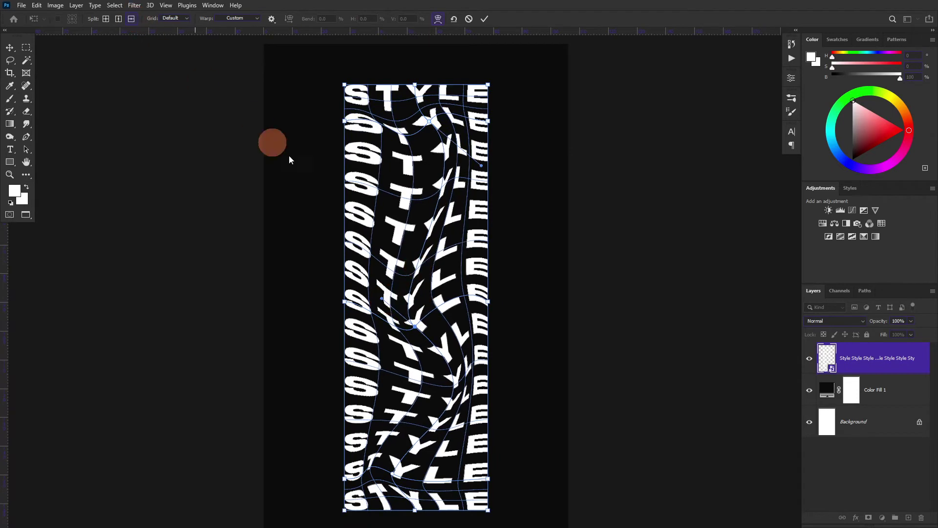
mouse_move(429, 225)
mouse_down()
mouse_move(439, 211)
mouse_move(470, 209)
mouse_move(465, 240)
mouse_move(449, 236)
mouse_up()
Commit the custom warp with Enter and deselect the text layer
key(Return)
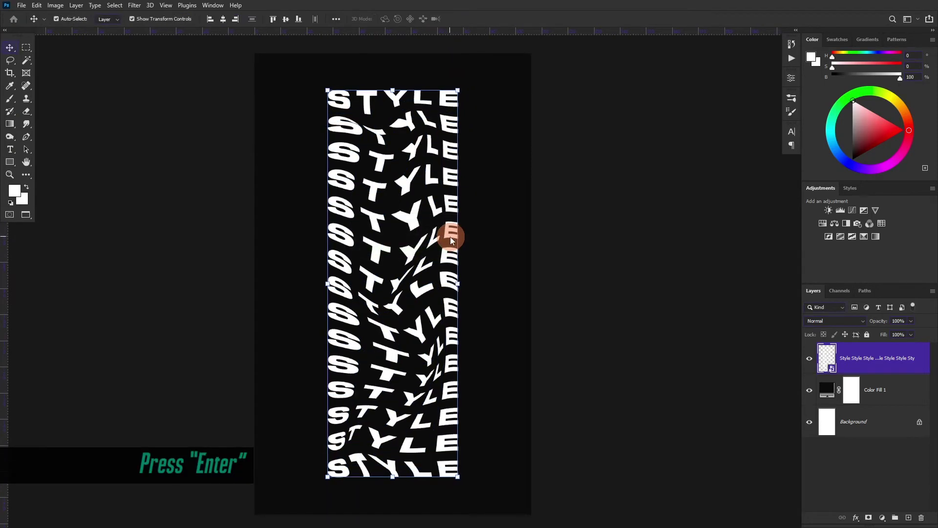
click(572, 222)
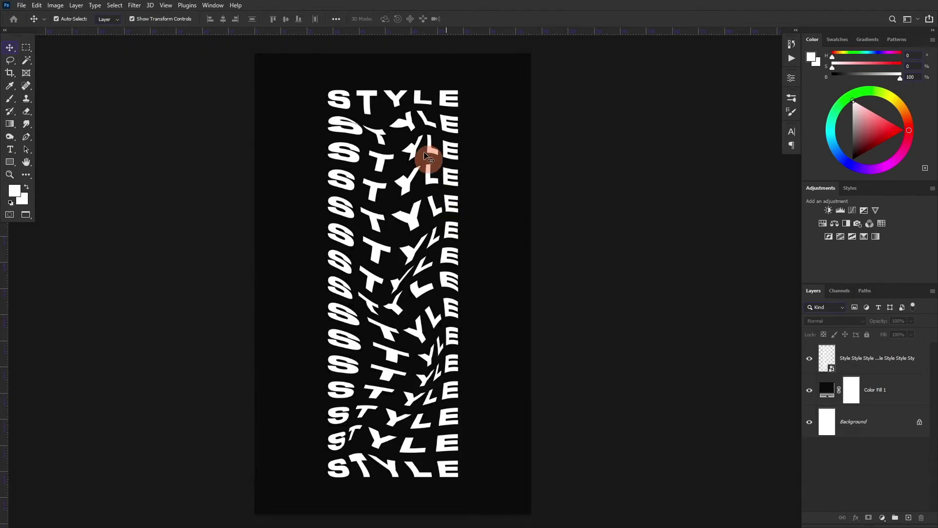
Open the smart object's contents, delete all stacked STYLE text, and select the remaining top line
double_click(827, 358)
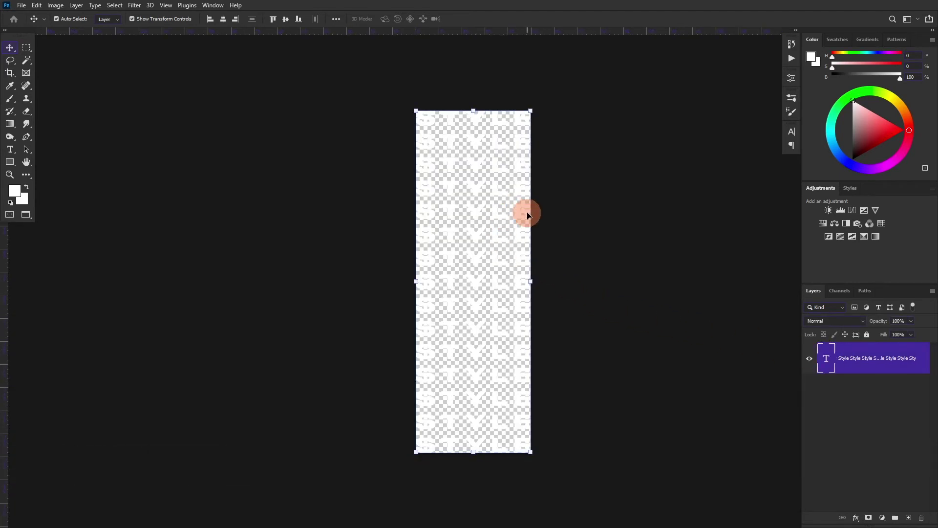
click(9, 149)
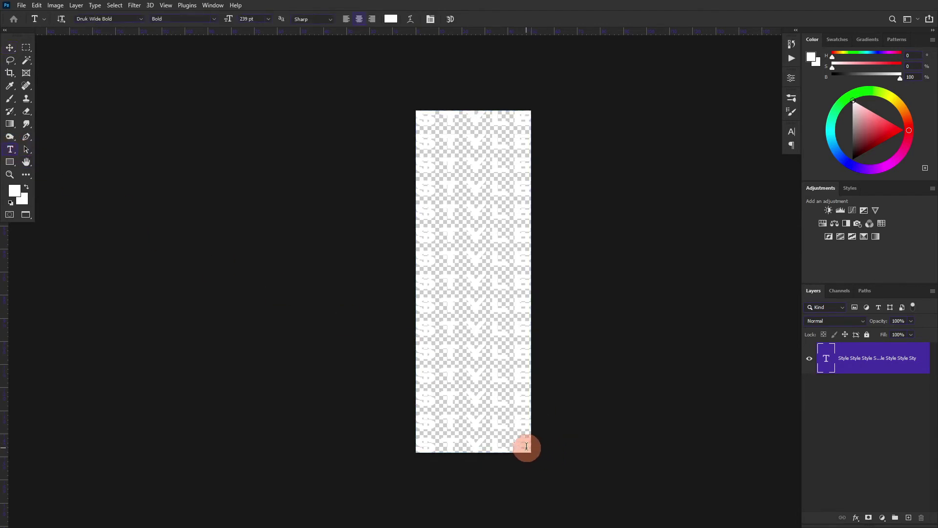
mouse_move(527, 446)
mouse_down()
mouse_move(429, 383)
mouse_move(391, 105)
mouse_up()
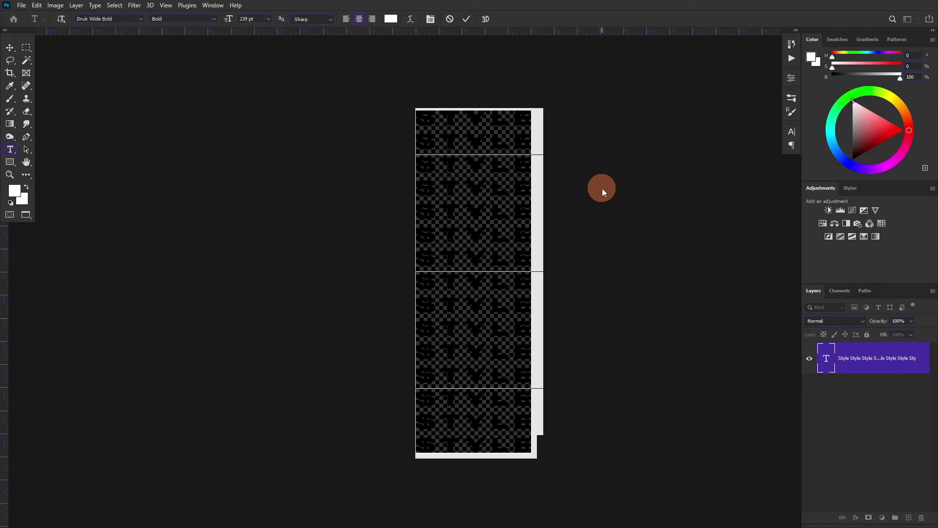
key(BackSpace)
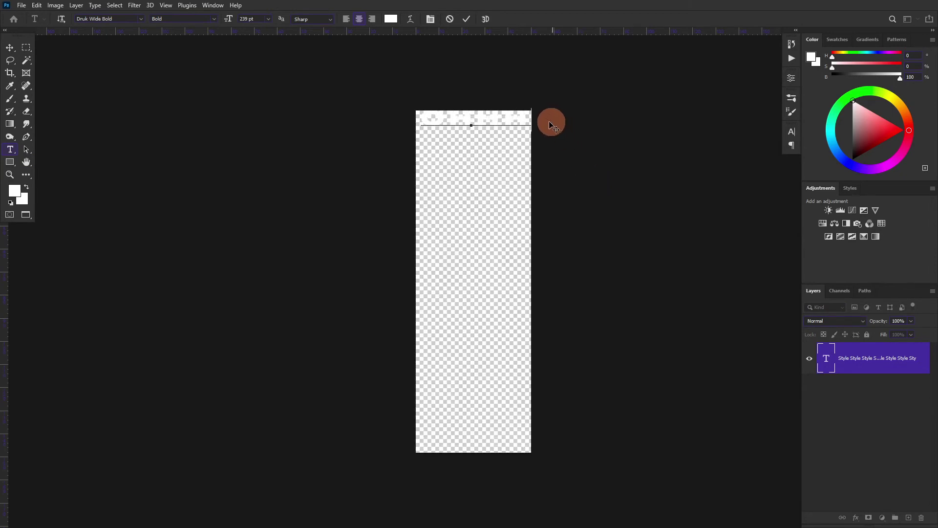
drag(530, 117, 391, 116)
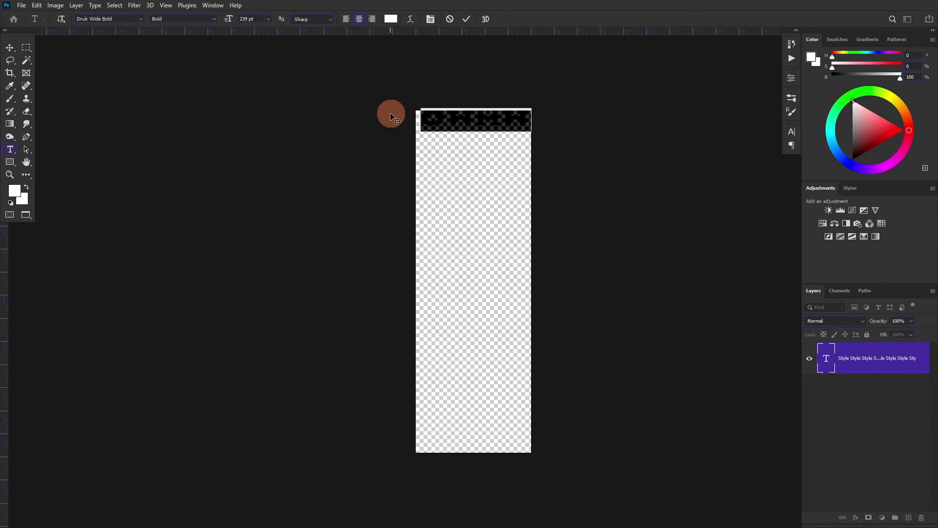
Change the selected text colour to yellow #c9c200 through the options-bar colour swatch
click(390, 18)
drag(672, 122, 699, 143)
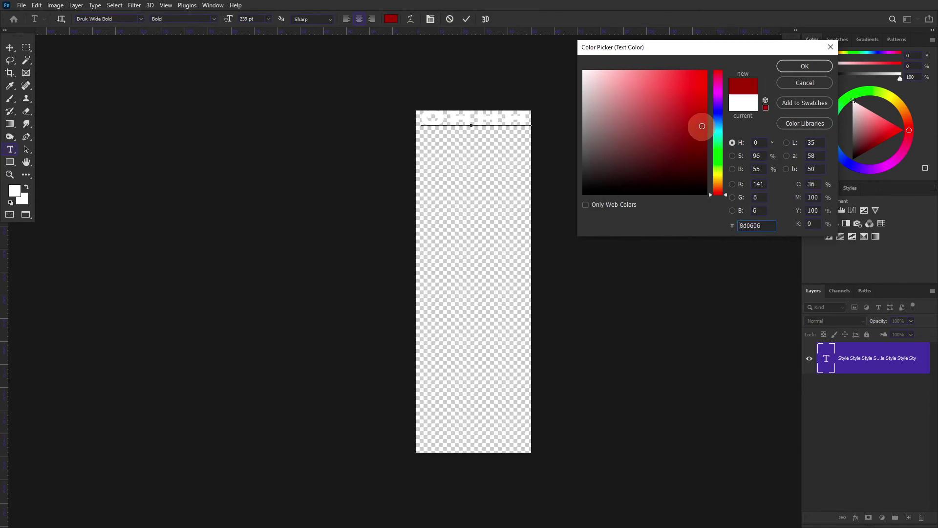
mouse_move(701, 136)
mouse_down()
mouse_move(706, 153)
mouse_move(707, 102)
mouse_up()
click(715, 173)
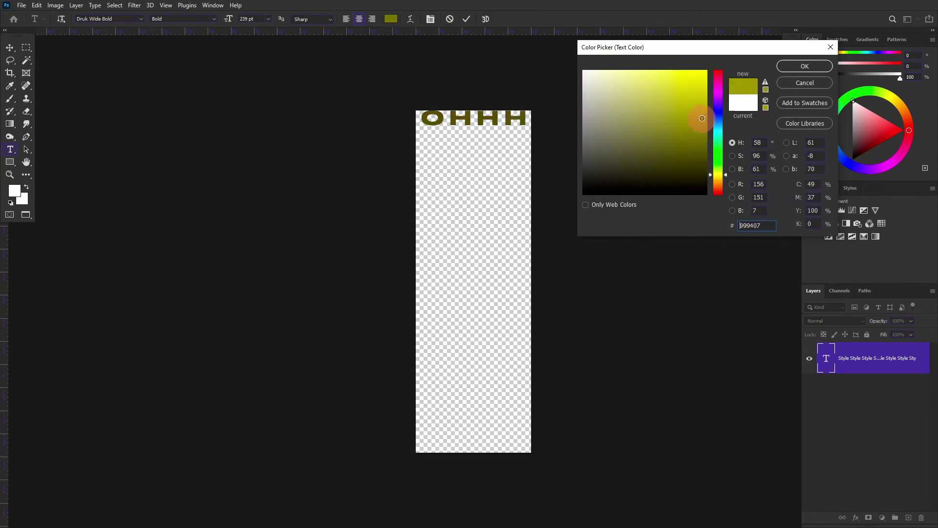
click(806, 67)
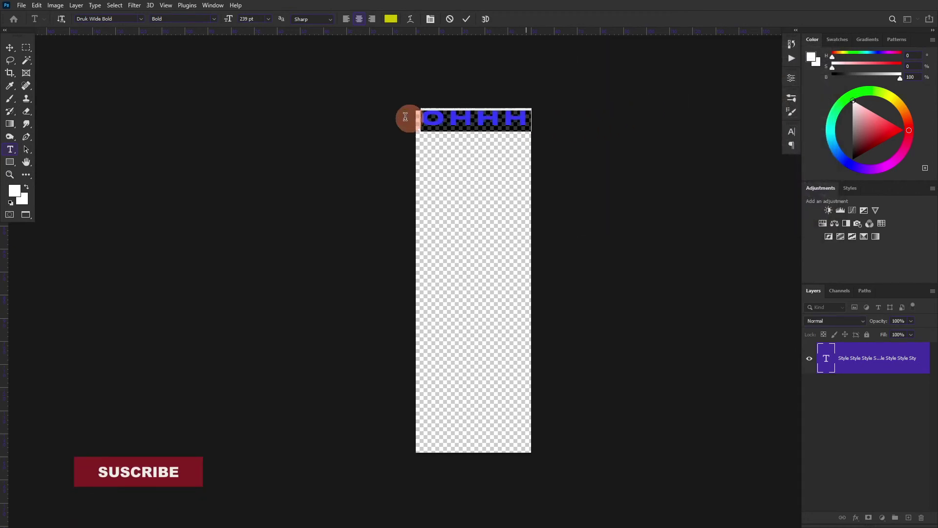
Paste three more rows of yellow OHHH below the first line and commit the text
click(530, 119)
key(ctrl+v)
key(ctrl+v)
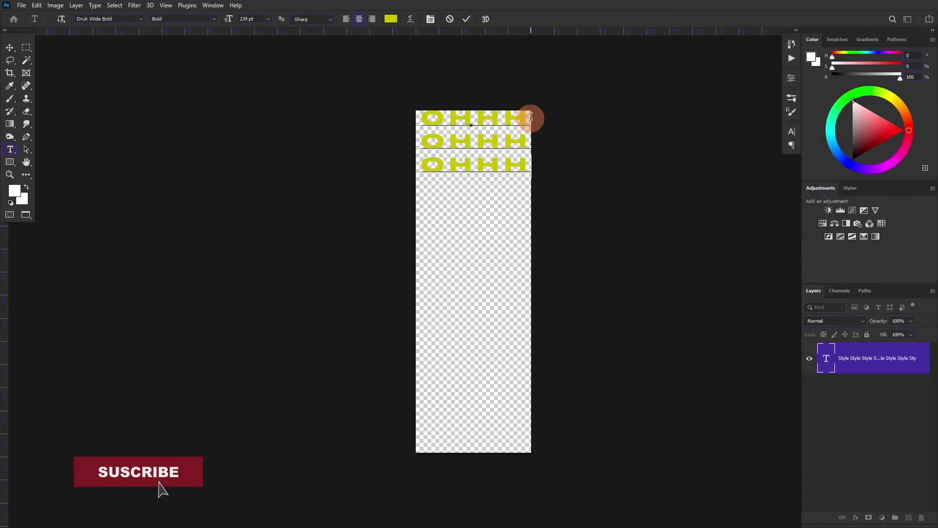
key(ctrl+v)
key(ctrl+v)
key(ctrl+v)
key(ctrl+v)
key(ctrl+v)
key(ctrl+v)
key(ctrl+v)
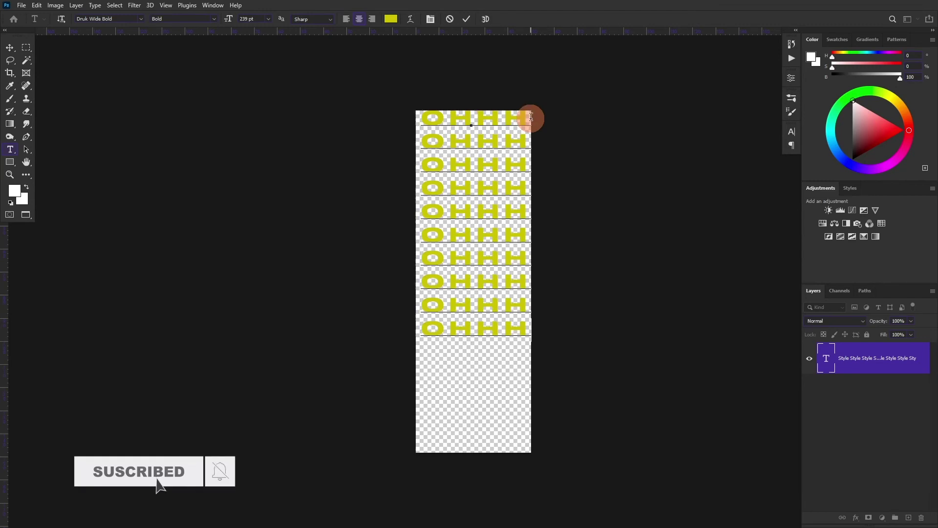
key(ctrl+v)
key(ctrl+v)
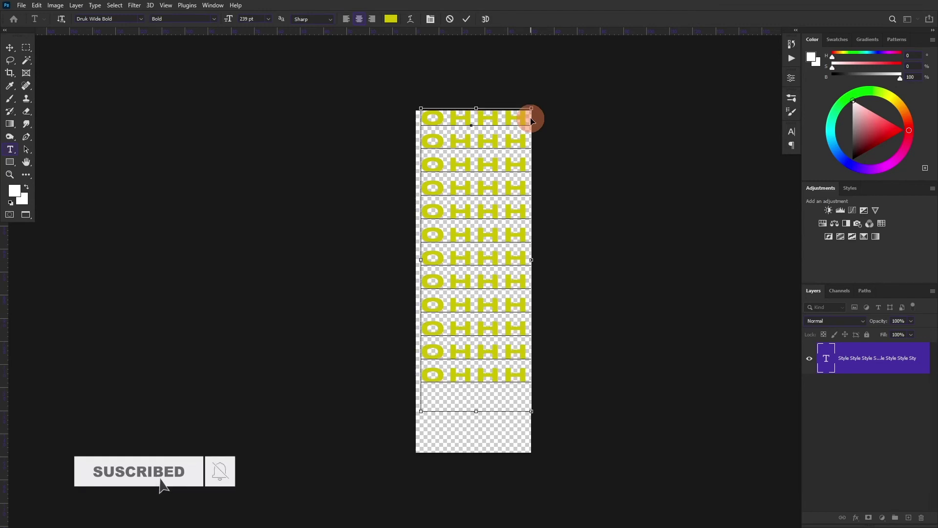
key(ctrl+v)
key(ctrl+v)
key(ctrl+v)
key(ctrl+Return)
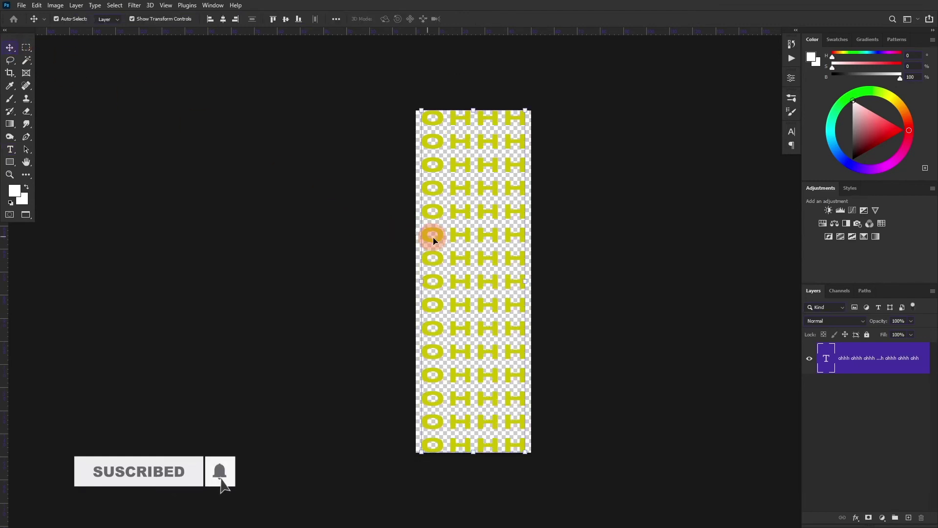
key(ctrl)
Save the smart object contents and close it to return to the poster
click(22, 6)
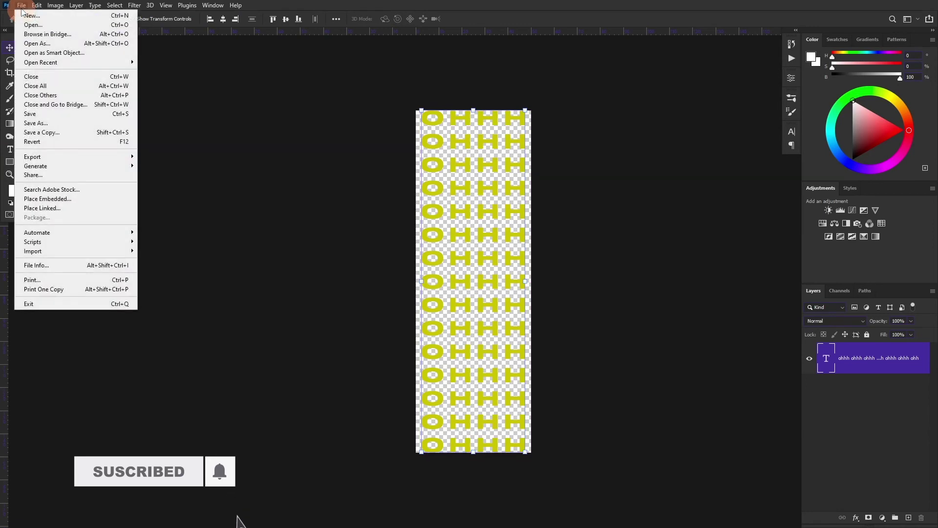
click(43, 116)
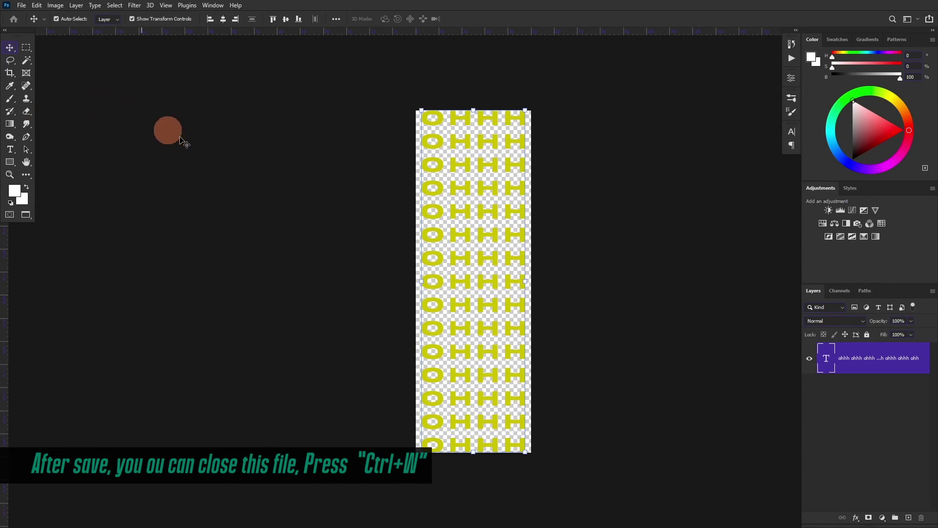
key(ctrl+w)
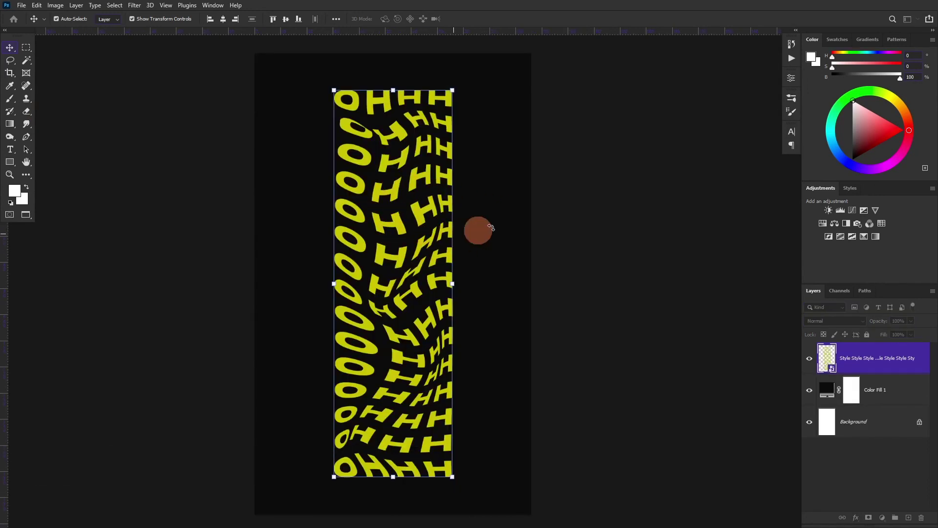
Deselect the warped text layer and zoom out to view the whole poster
click(562, 191)
key(ctrl+minus)
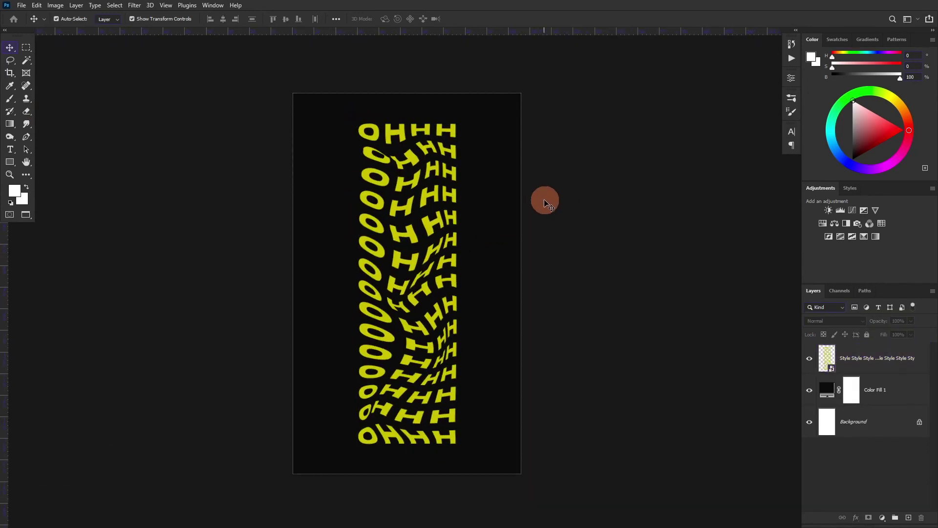